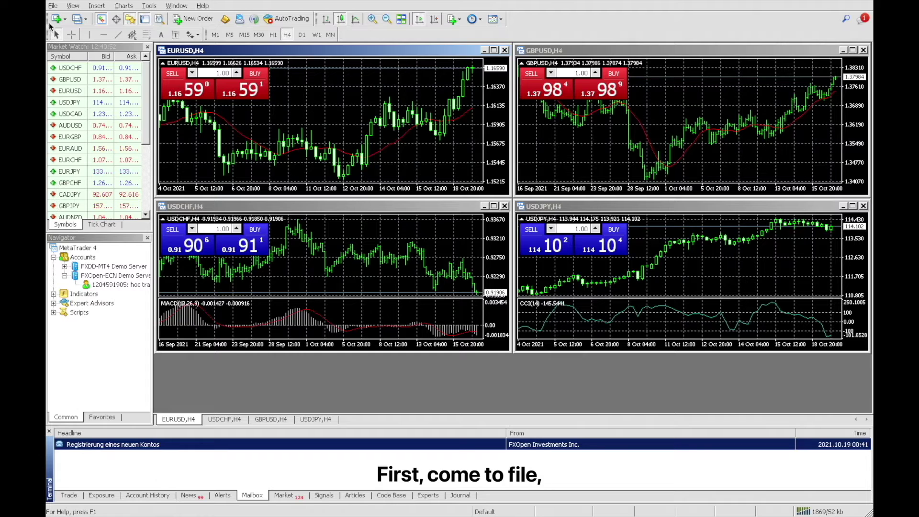
# - Open the trade account login form from the File menu and cancel it without logging in
pyautogui.click(52, 6)
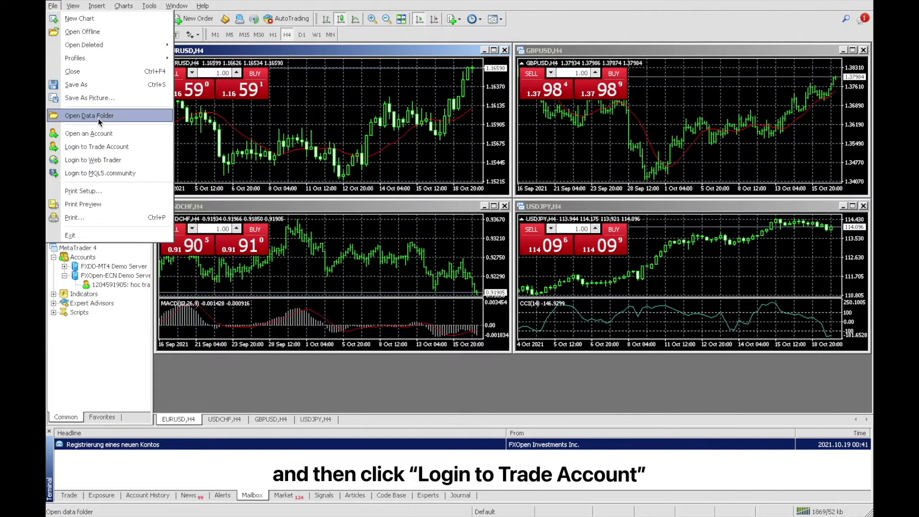
pyautogui.click(102, 148)
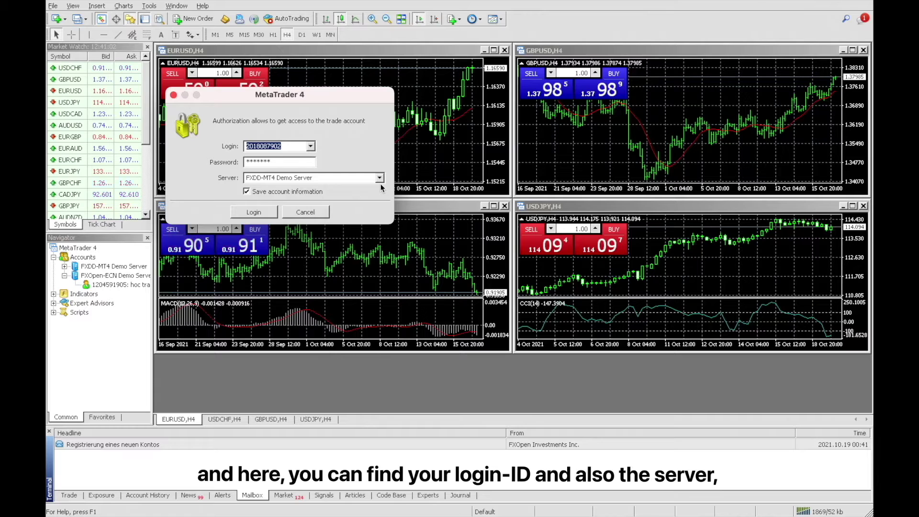
pyautogui.click(316, 214)
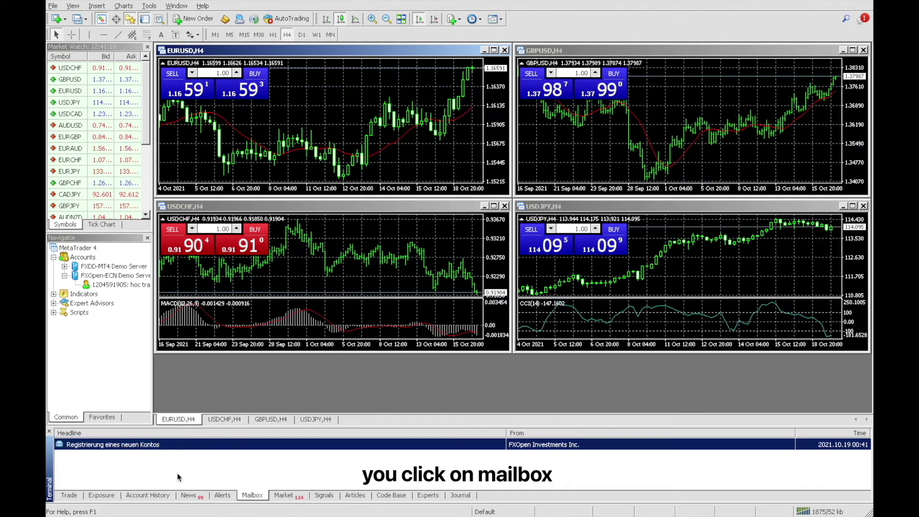
# - View and close the new account registration message, then bring up the Tools menu
pyautogui.doubleClick(135, 446)
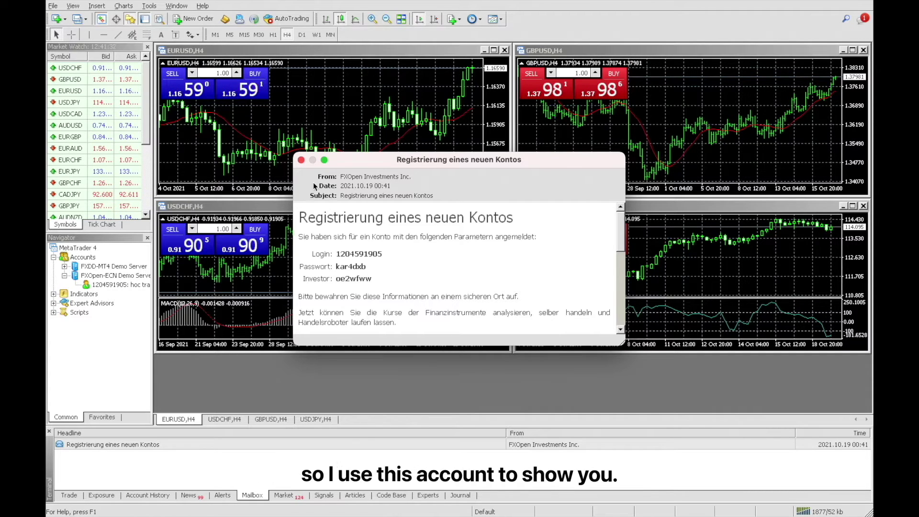
pyautogui.click(302, 160)
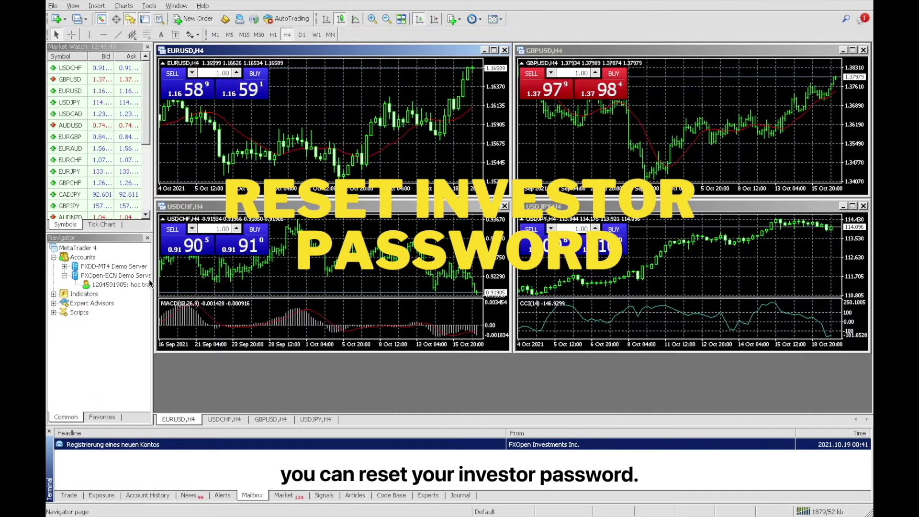
pyautogui.click(149, 6)
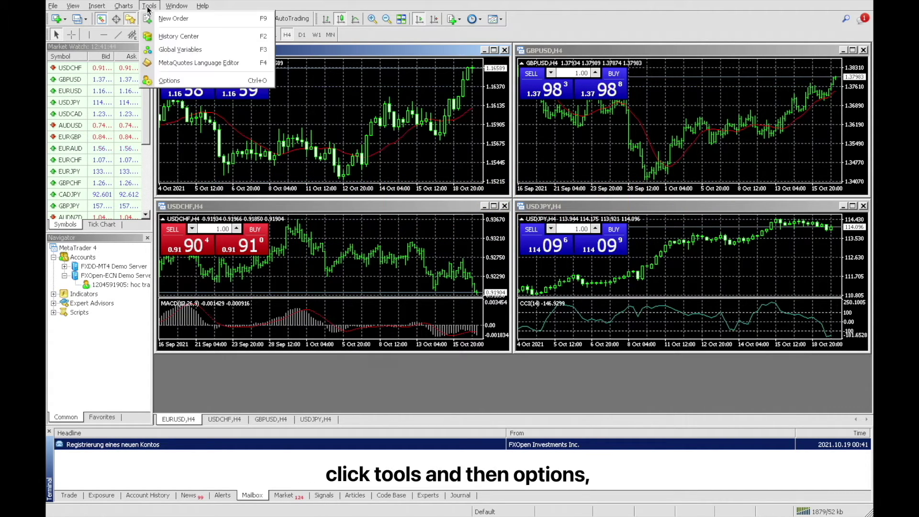
# - From Options, start a password change and pick the investor (read-only) password option
pyautogui.click(179, 82)
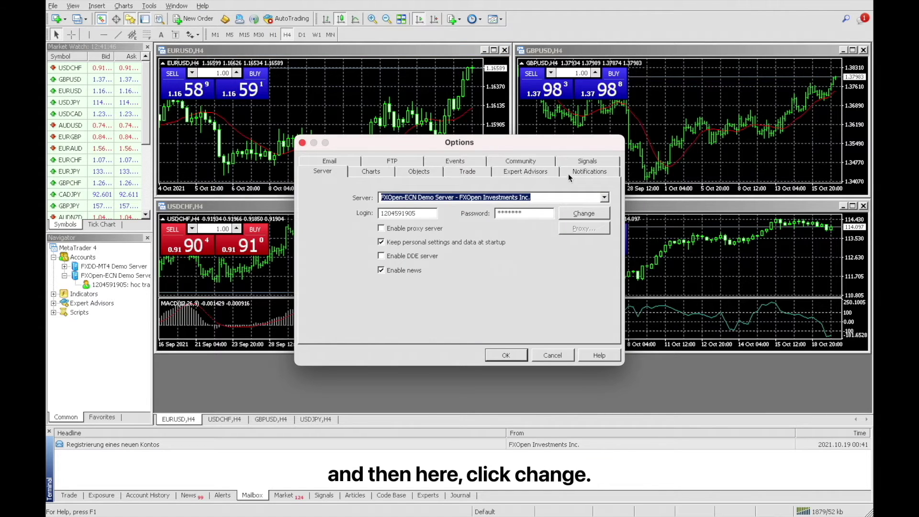
pyautogui.click(598, 214)
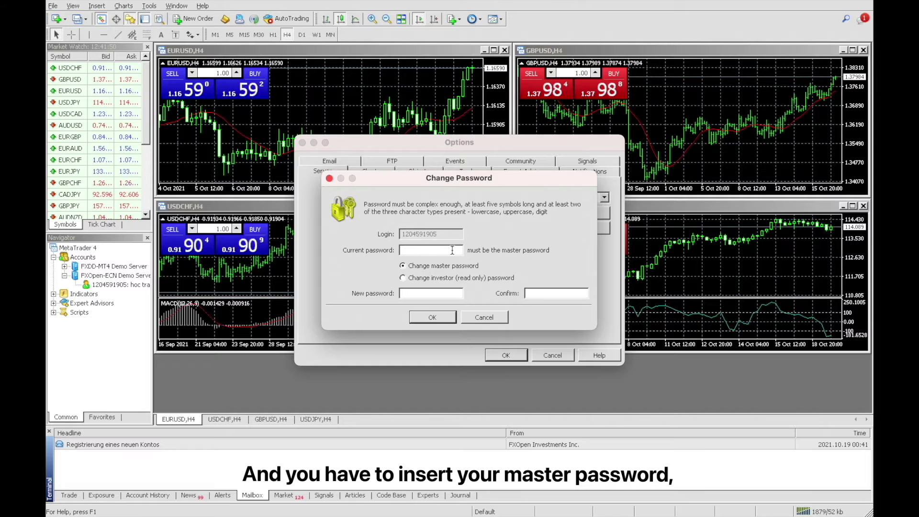
pyautogui.click(402, 278)
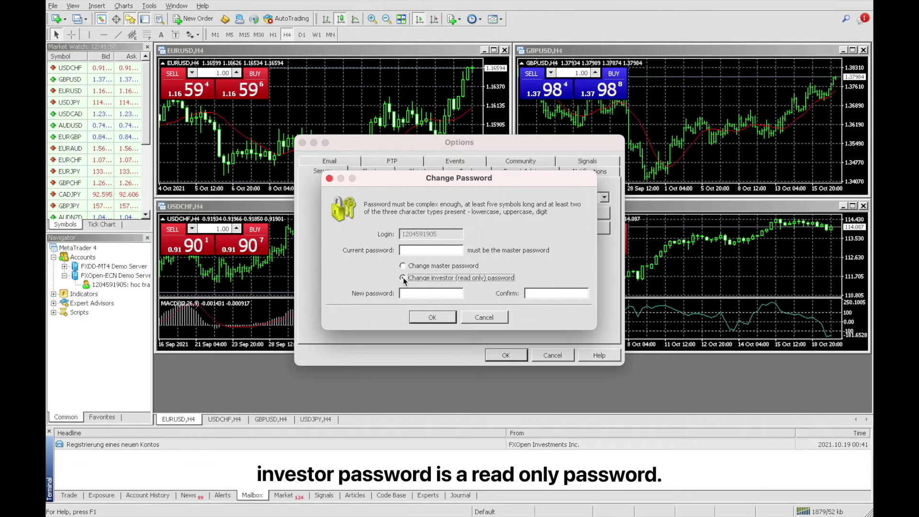
# - Reselect the 'Change investor (read only) password' option, leaving the password fields blank
pyautogui.click(403, 278)
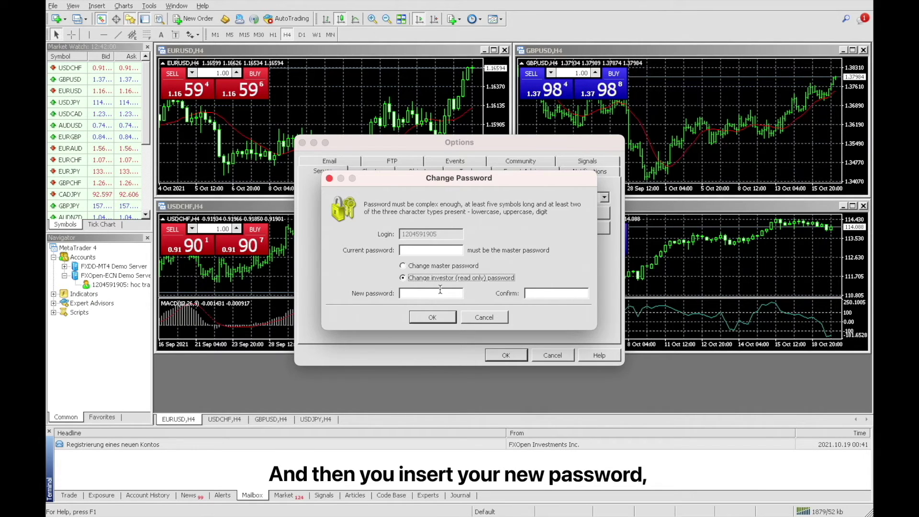